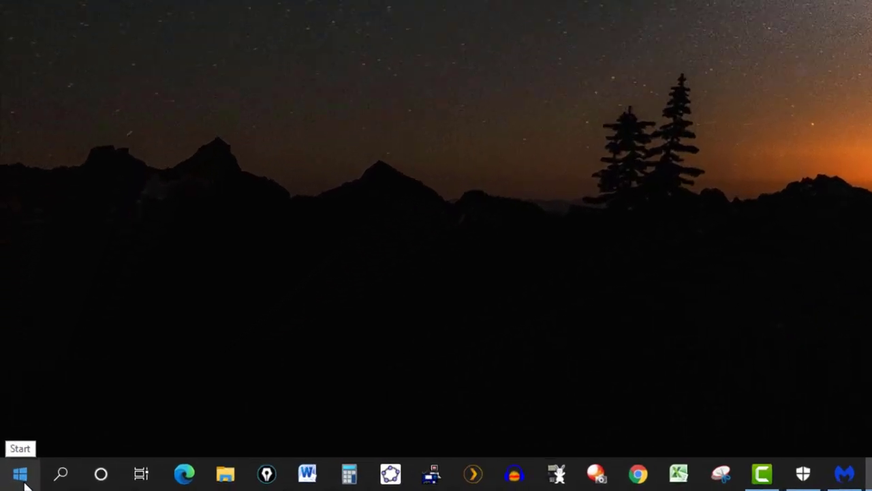
- Open This PC and browse into Local Disk (C:)
{"action": "left_click", "coordinate": [11, 483]}
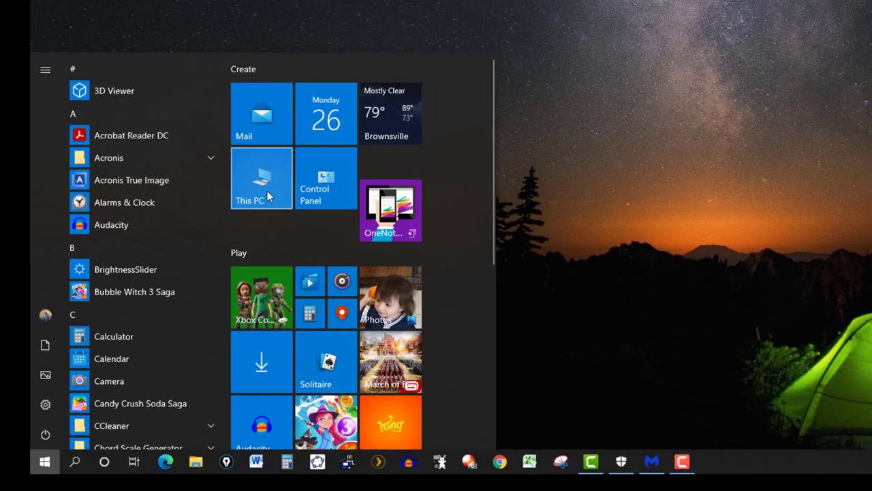
{"action": "left_click", "coordinate": [262, 178]}
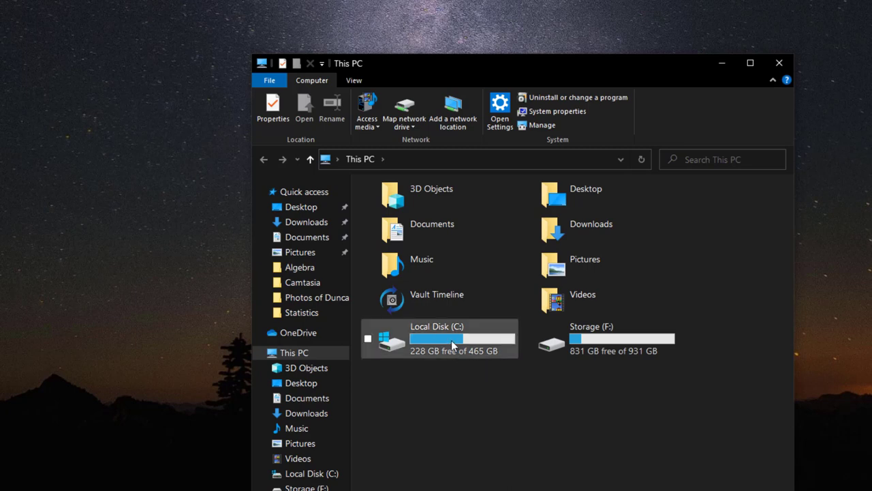
{"action": "mouse_move", "coordinate": [451, 340]}
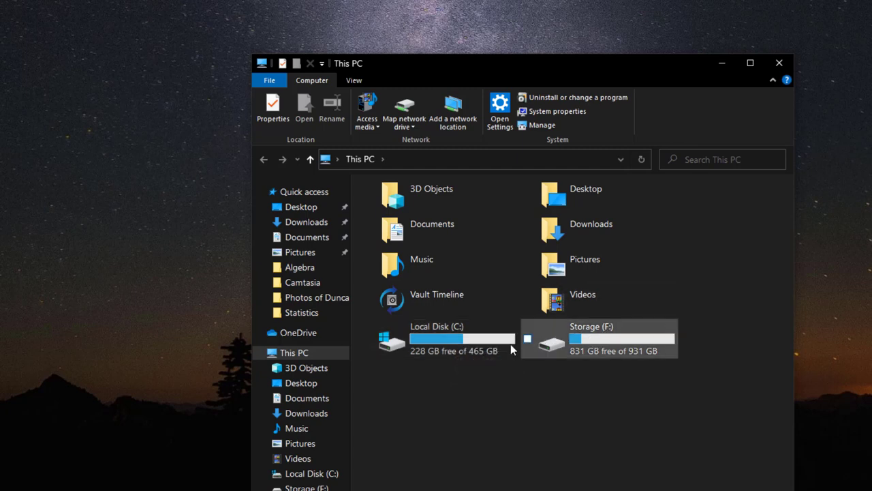
{"action": "double_click", "coordinate": [457, 339]}
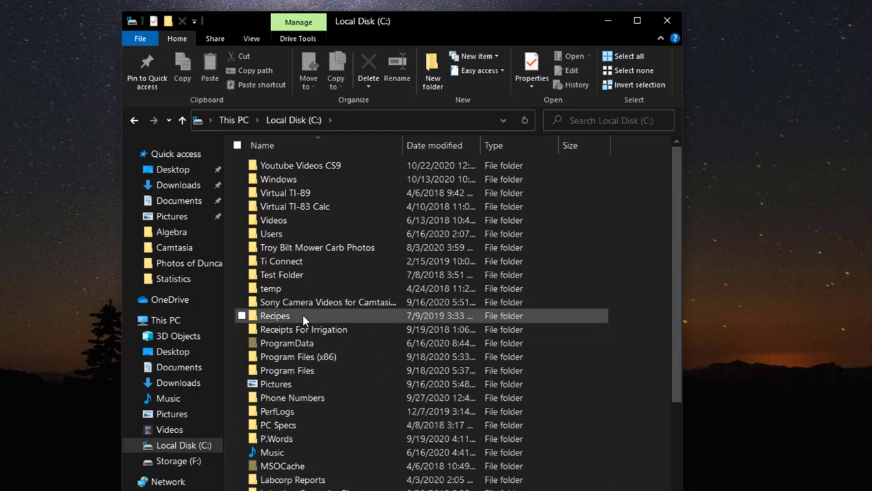
- Review the folders on Local Disk (C:) and change their sort order to ascending
{"action": "scroll", "coordinate": [317, 203], "scroll_direction": "down", "scroll_amount": 2}
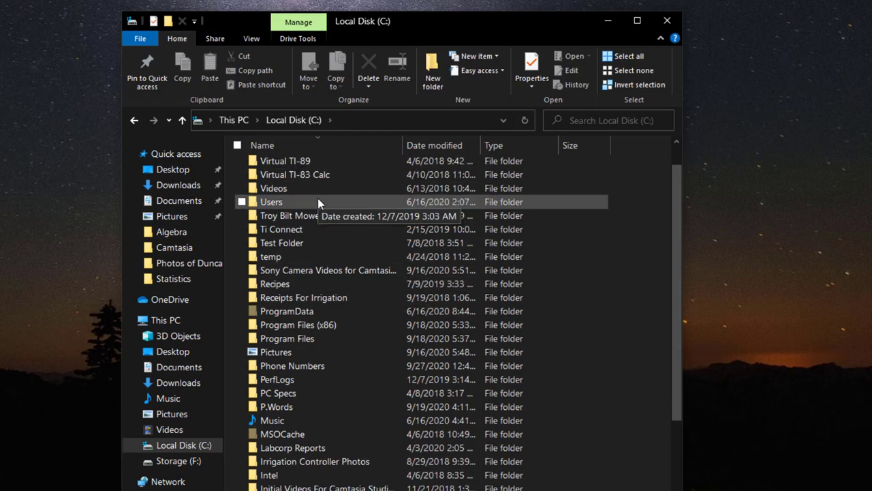
{"action": "scroll", "coordinate": [318, 203], "scroll_direction": "down", "scroll_amount": 3}
{"action": "scroll", "coordinate": [318, 203], "scroll_direction": "up", "scroll_amount": 3}
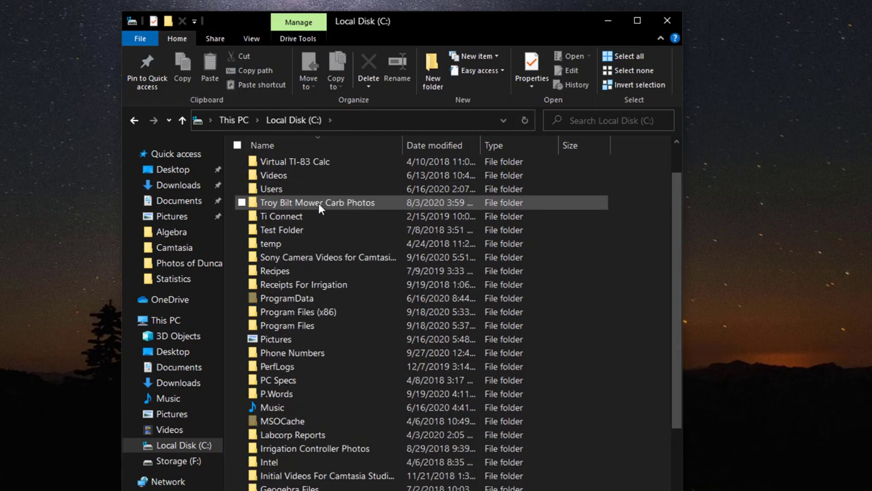
{"action": "scroll", "coordinate": [318, 203], "scroll_direction": "up", "scroll_amount": 1}
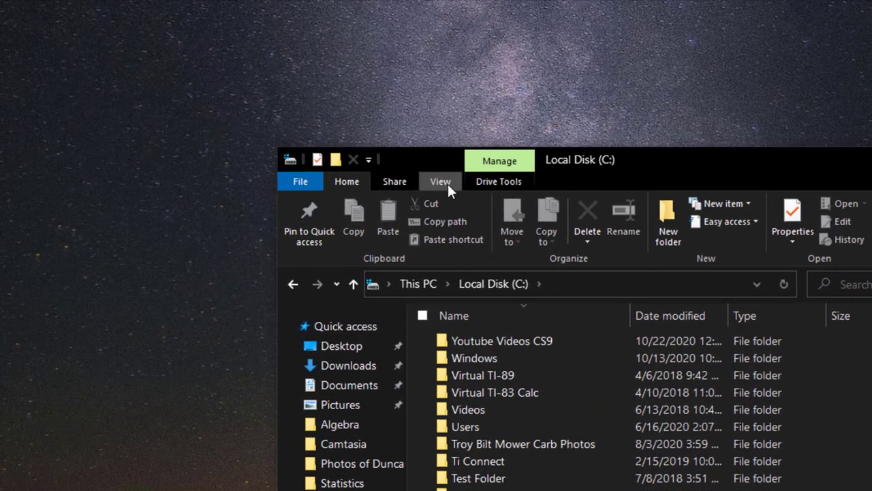
{"action": "left_click", "coordinate": [445, 181]}
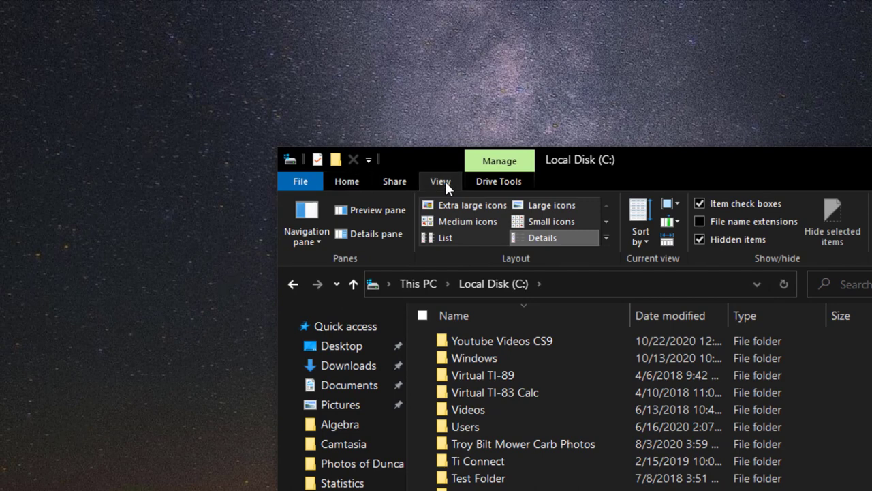
{"action": "left_click", "coordinate": [643, 241]}
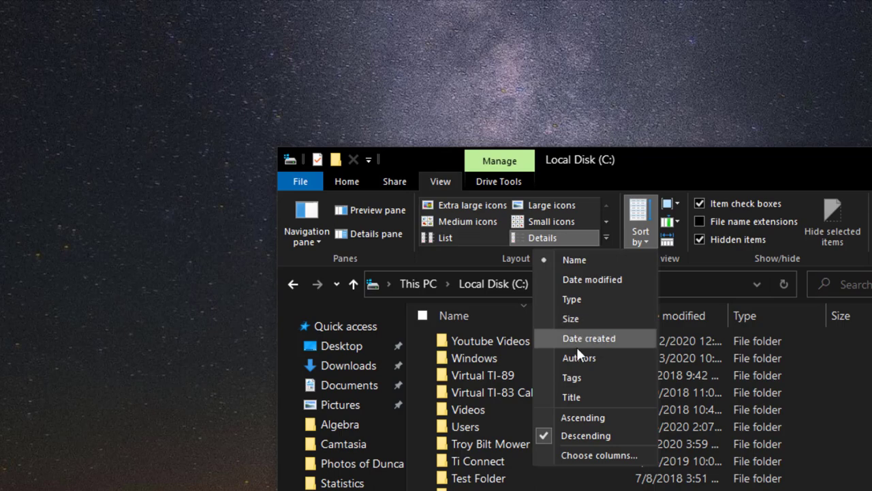
{"action": "left_click", "coordinate": [575, 415]}
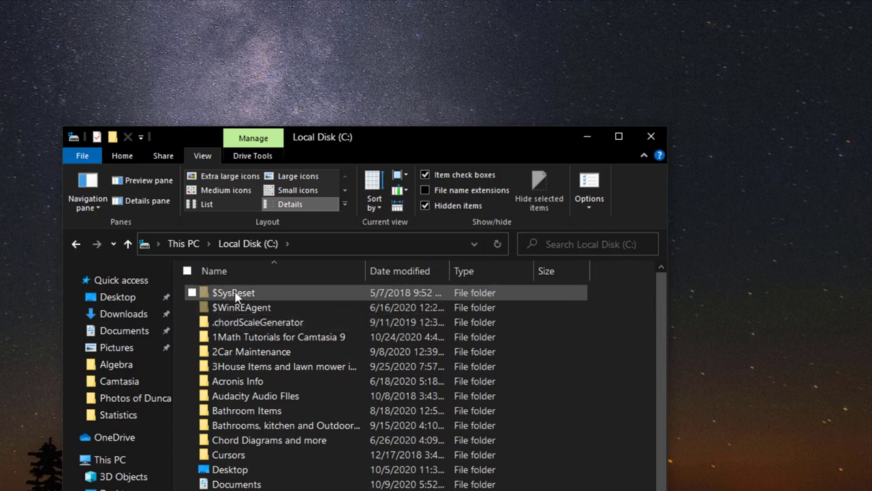
- Open the Youtube Videos CS9 folder at the end of the Local Disk (C:) list
{"action": "scroll", "coordinate": [235, 294], "scroll_direction": "down", "scroll_amount": 1}
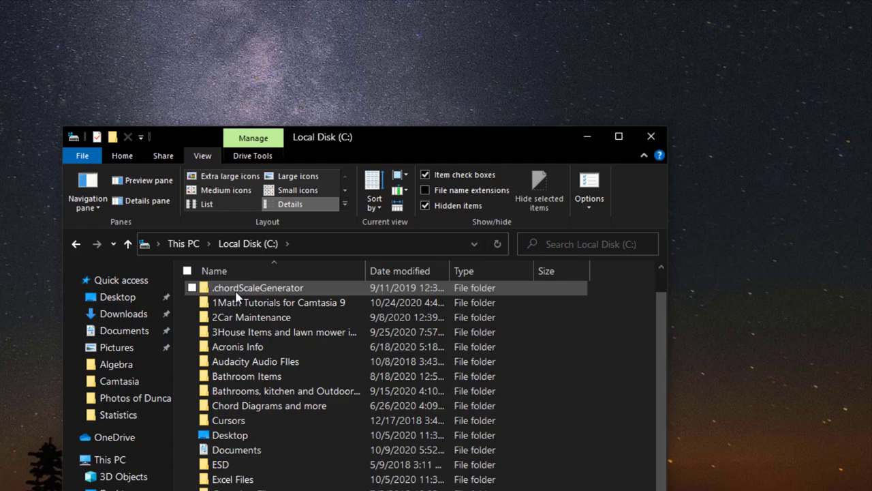
{"action": "scroll", "coordinate": [242, 296], "scroll_direction": "up", "scroll_amount": 1}
{"action": "scroll", "coordinate": [245, 299], "scroll_direction": "down", "scroll_amount": 5}
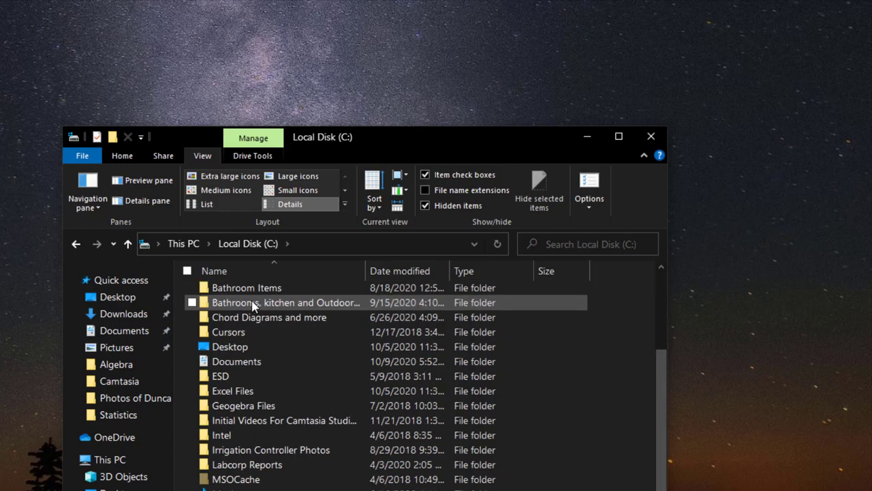
{"action": "scroll", "coordinate": [253, 306], "scroll_direction": "down", "scroll_amount": 1}
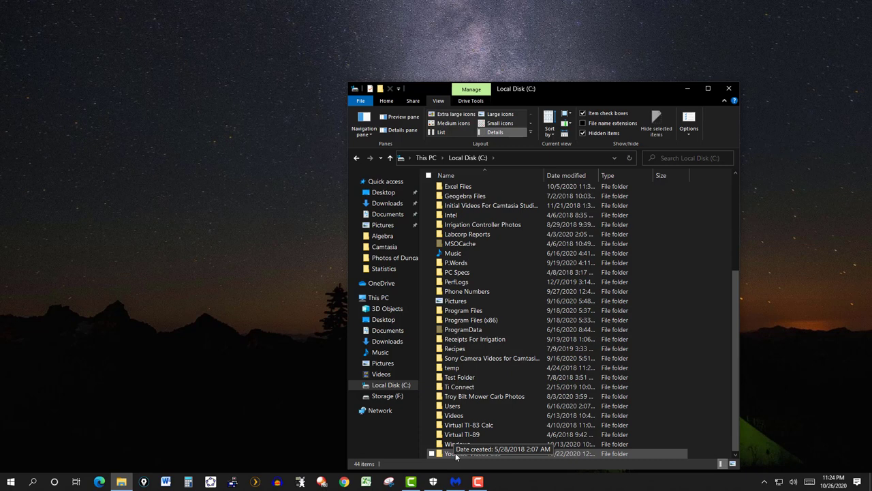
{"action": "left_click", "coordinate": [456, 454]}
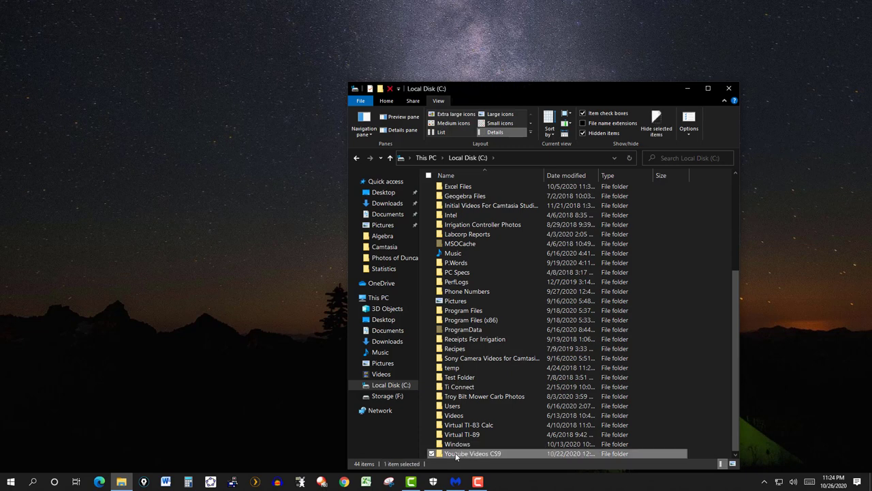
{"action": "left_click", "coordinate": [455, 454]}
{"action": "double_click", "coordinate": [456, 454]}
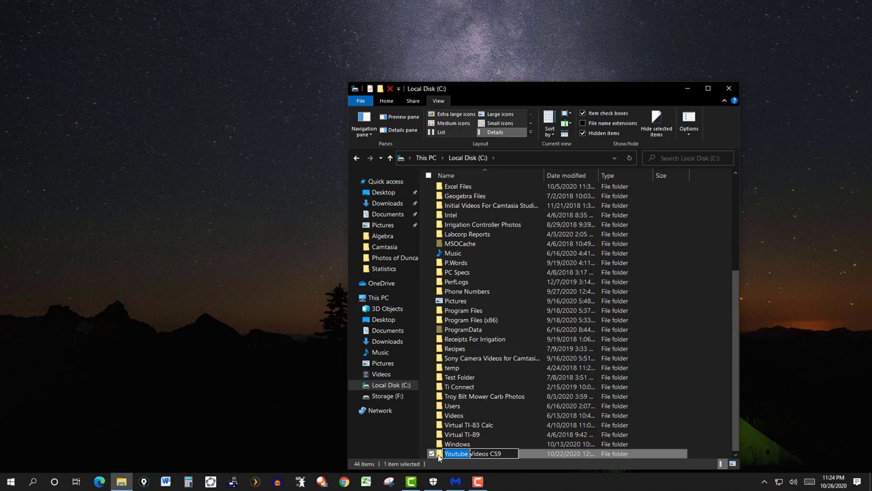
{"action": "double_click", "coordinate": [438, 455]}
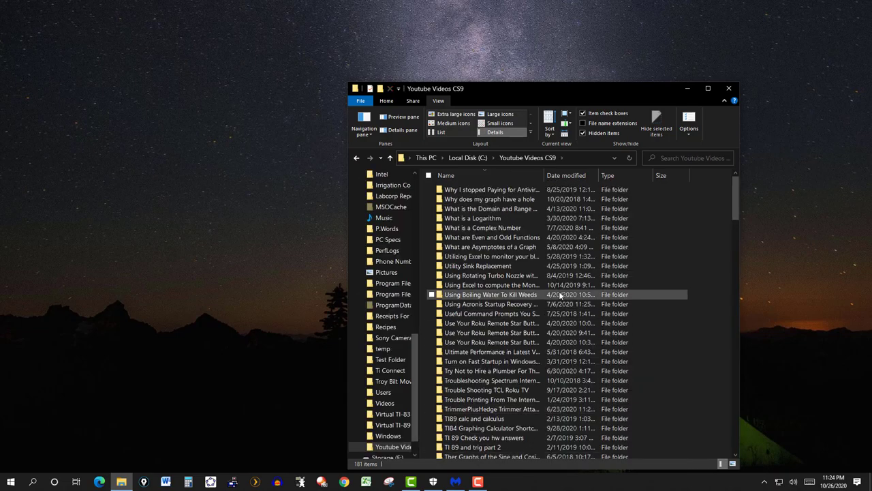
- Review the folders inside Youtube Videos CS9 and change their sort order to ascending
{"action": "scroll", "coordinate": [489, 236], "scroll_direction": "down", "scroll_amount": 3}
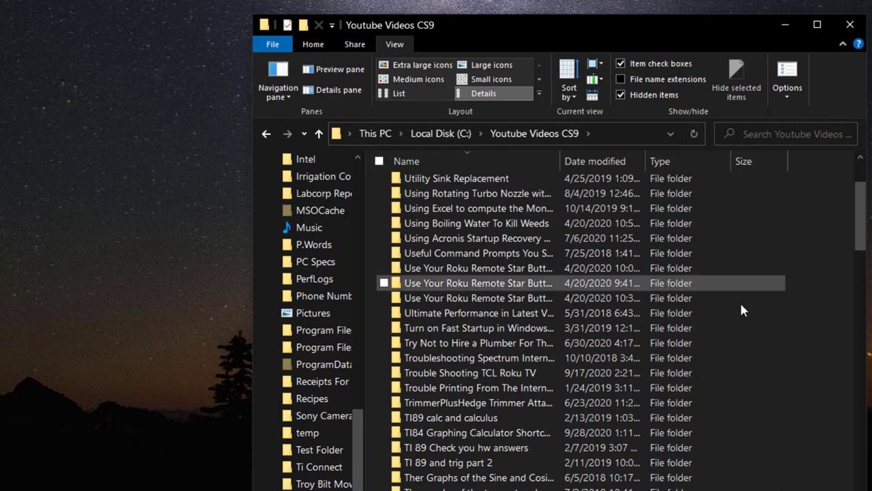
{"action": "scroll", "coordinate": [487, 264], "scroll_direction": "down", "scroll_amount": 2}
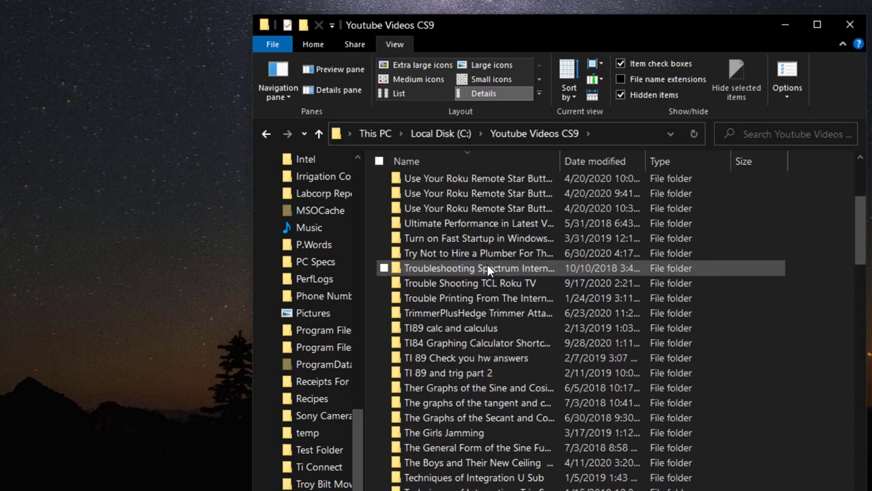
{"action": "scroll", "coordinate": [489, 270], "scroll_direction": "down", "scroll_amount": 2}
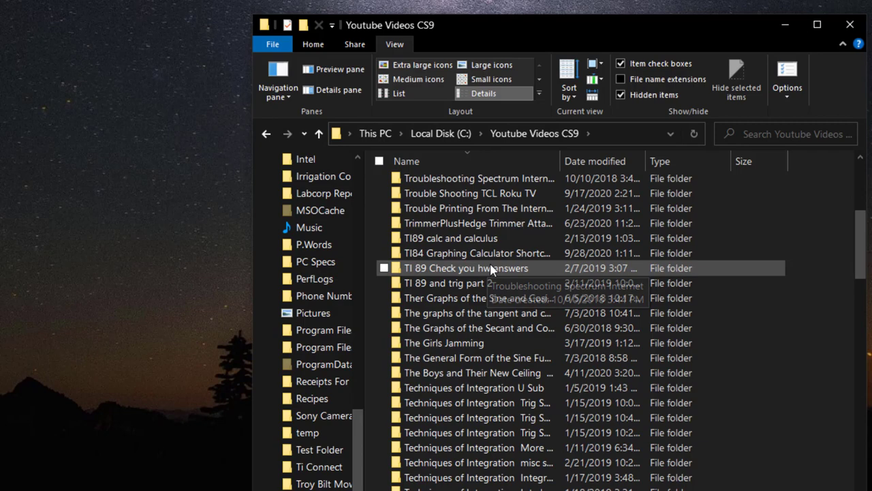
{"action": "scroll", "coordinate": [490, 269], "scroll_direction": "down", "scroll_amount": 3}
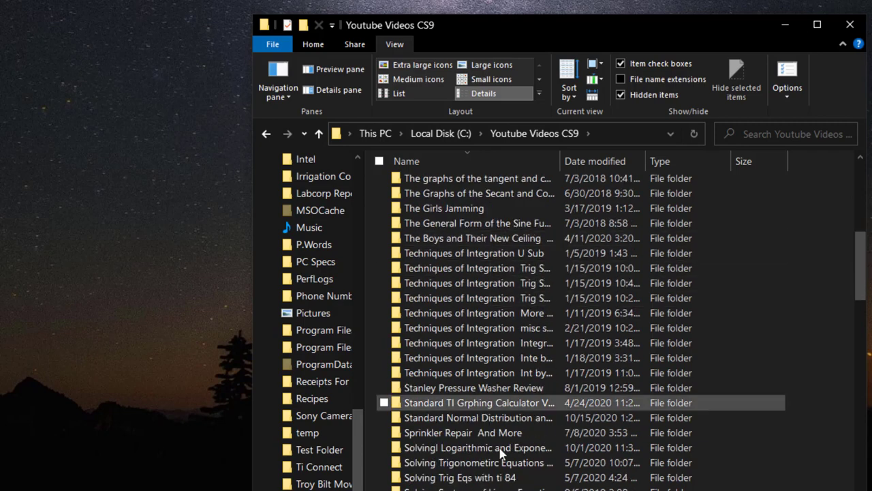
{"action": "scroll", "coordinate": [536, 455], "scroll_direction": "up", "scroll_amount": 4}
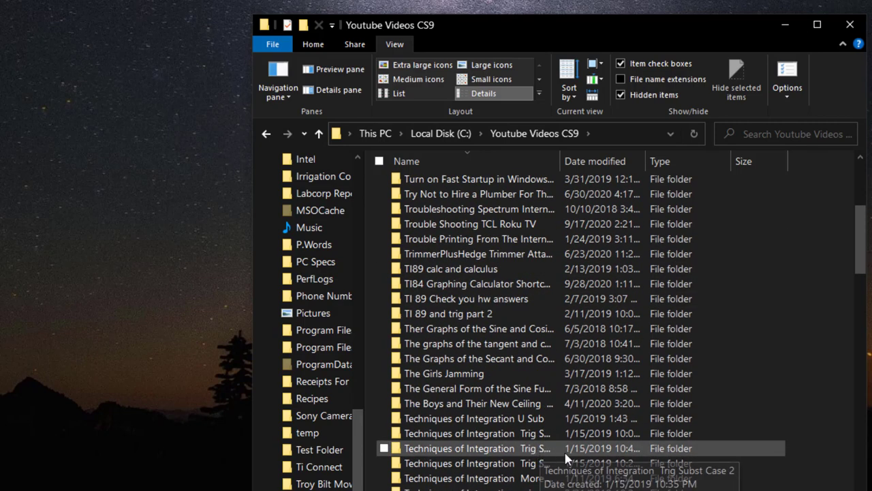
{"action": "scroll", "coordinate": [509, 244], "scroll_direction": "up", "scroll_amount": 6}
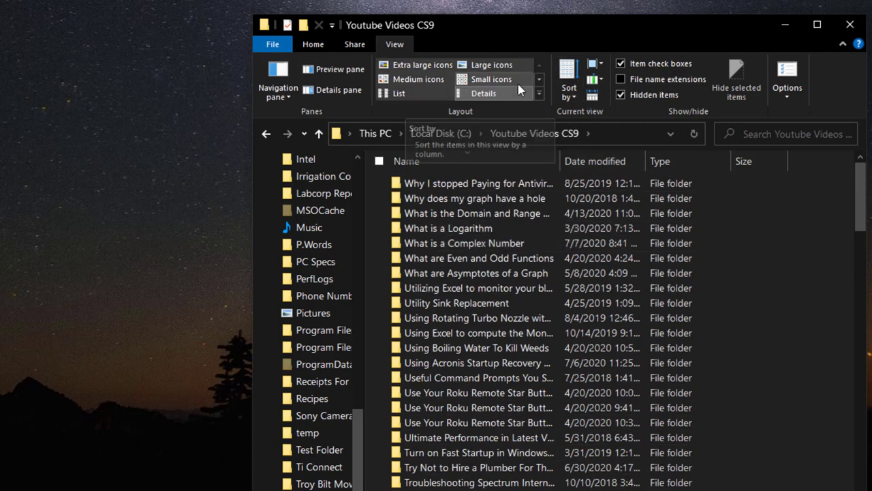
{"action": "left_click", "coordinate": [573, 99]}
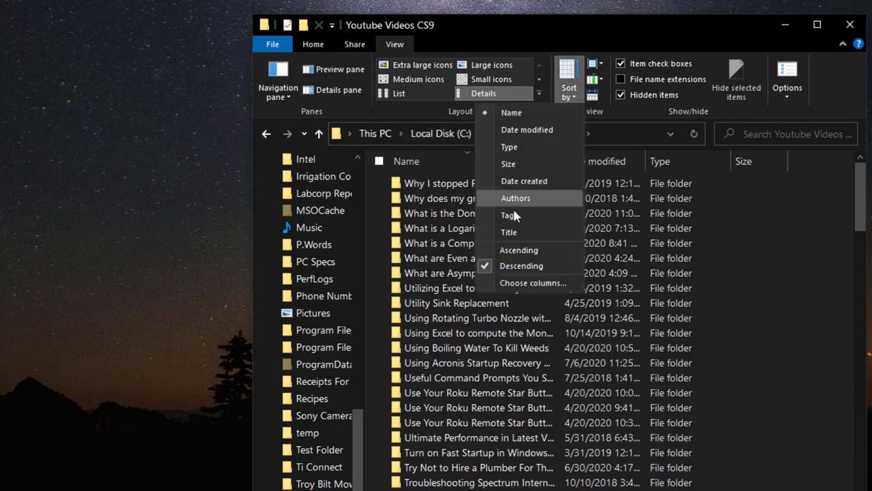
{"action": "left_click", "coordinate": [516, 252]}
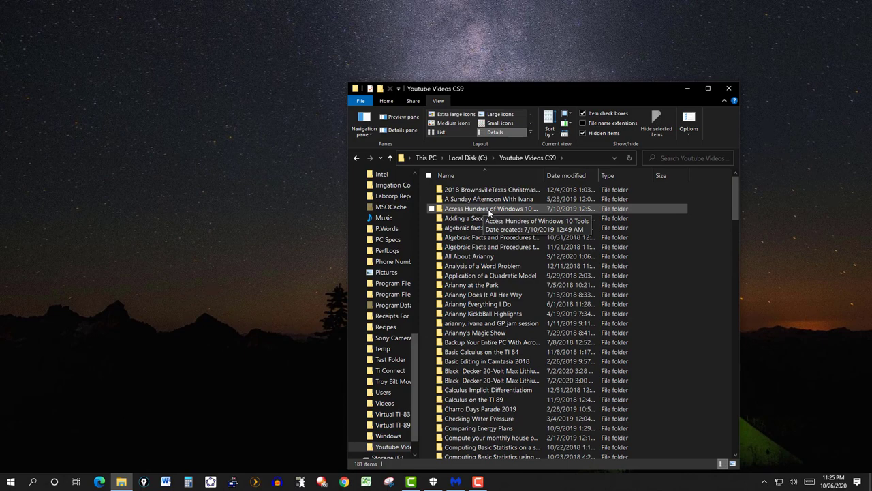
- Check the order of the Youtube Videos CS9 folders, go back up to This PC and reopen Local Disk (C:)
{"action": "scroll", "coordinate": [489, 213], "scroll_direction": "down", "scroll_amount": 8}
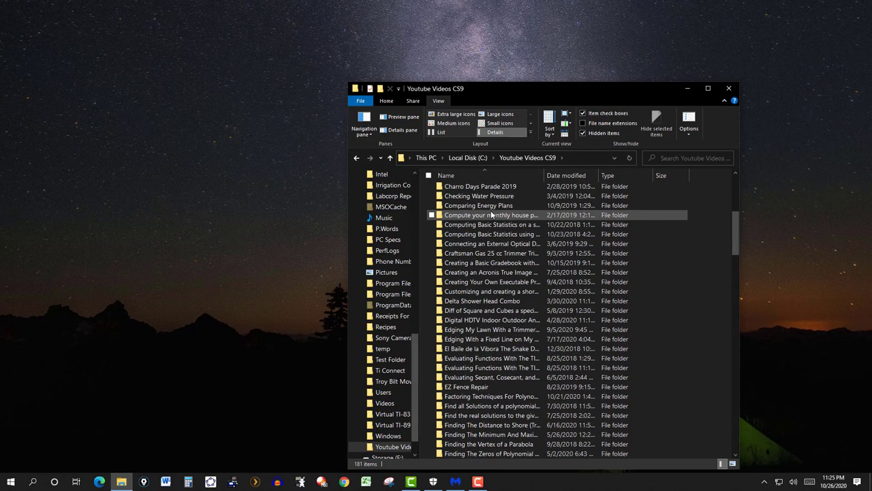
{"action": "scroll", "coordinate": [492, 214], "scroll_direction": "down", "scroll_amount": 9}
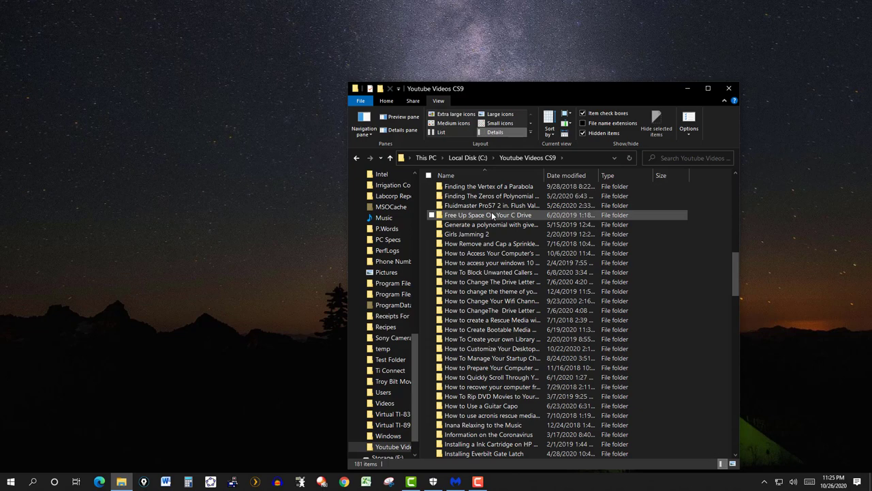
{"action": "scroll", "coordinate": [492, 215], "scroll_direction": "up", "scroll_amount": 6}
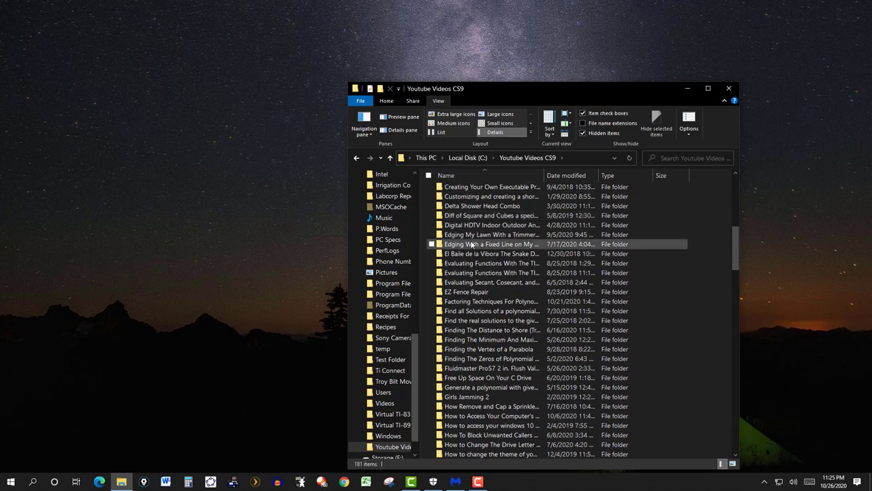
{"action": "scroll", "coordinate": [494, 243], "scroll_direction": "up", "scroll_amount": 10}
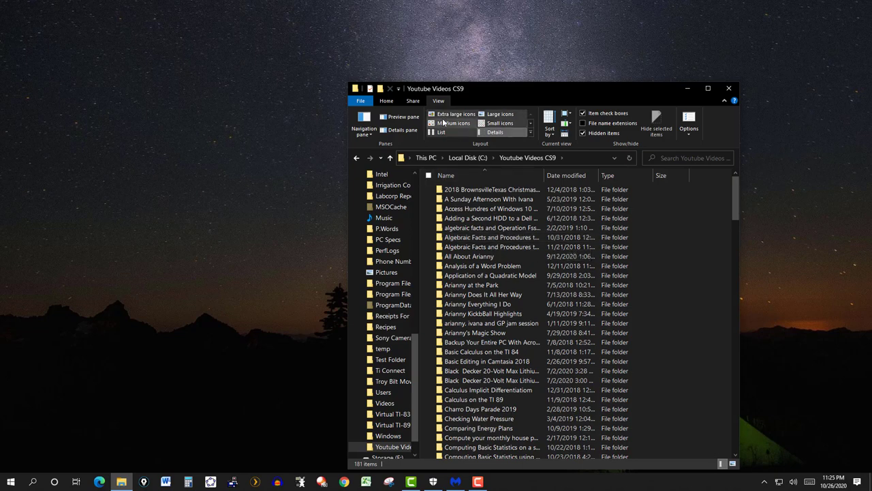
{"action": "left_click", "coordinate": [390, 158]}
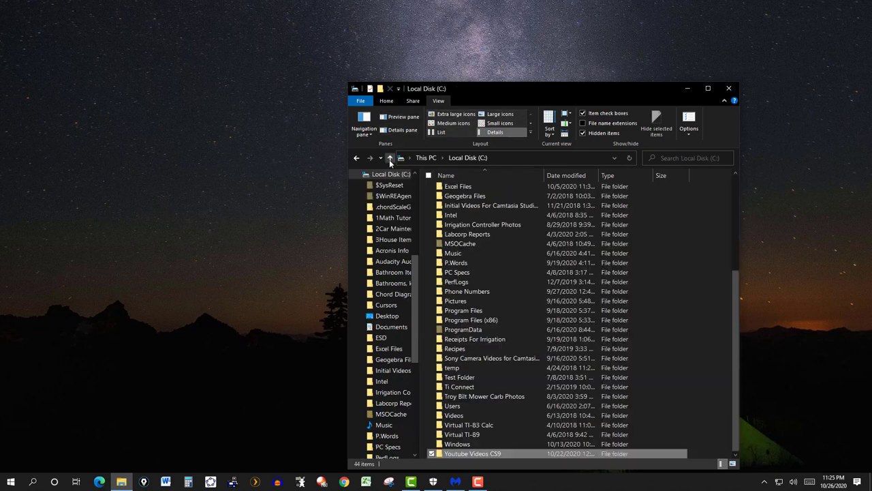
{"action": "left_click", "coordinate": [390, 158]}
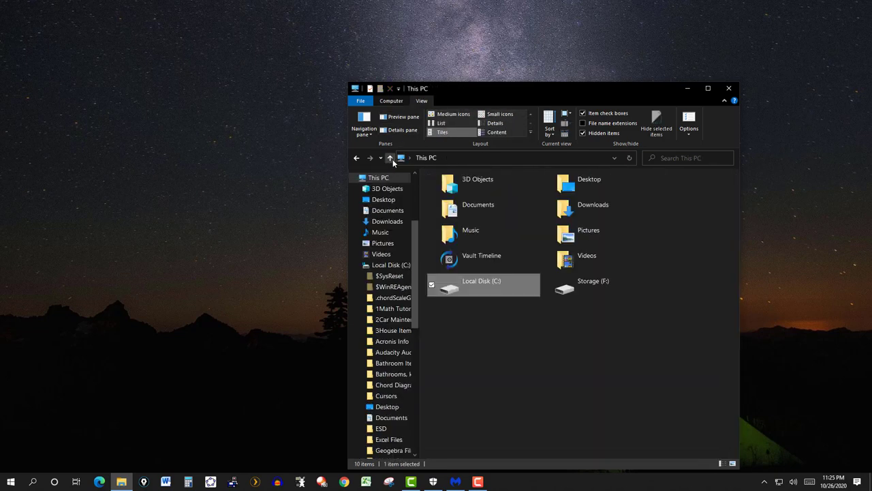
{"action": "double_click", "coordinate": [502, 289]}
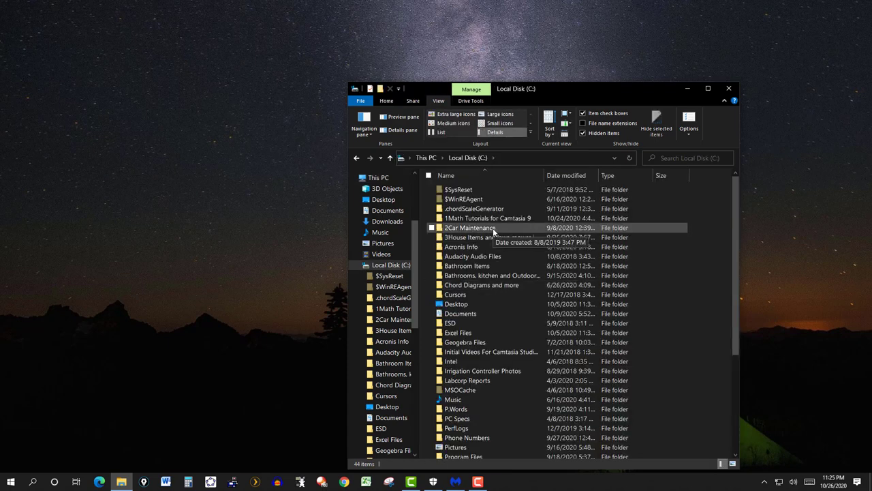
- View the contents of the Initial Videos For Camtasia Studio 9 folder and return to Local Disk (C:)
{"action": "scroll", "coordinate": [492, 233], "scroll_direction": "down", "scroll_amount": 1}
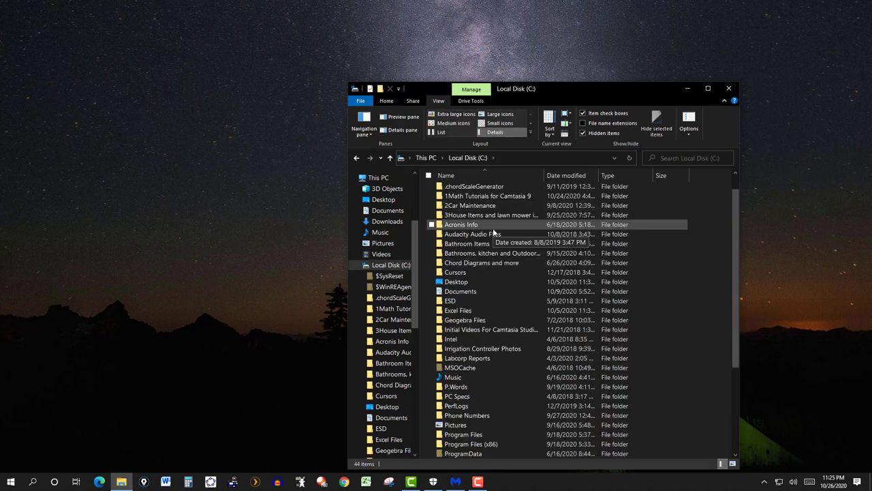
{"action": "double_click", "coordinate": [475, 330]}
{"action": "left_click", "coordinate": [476, 332]}
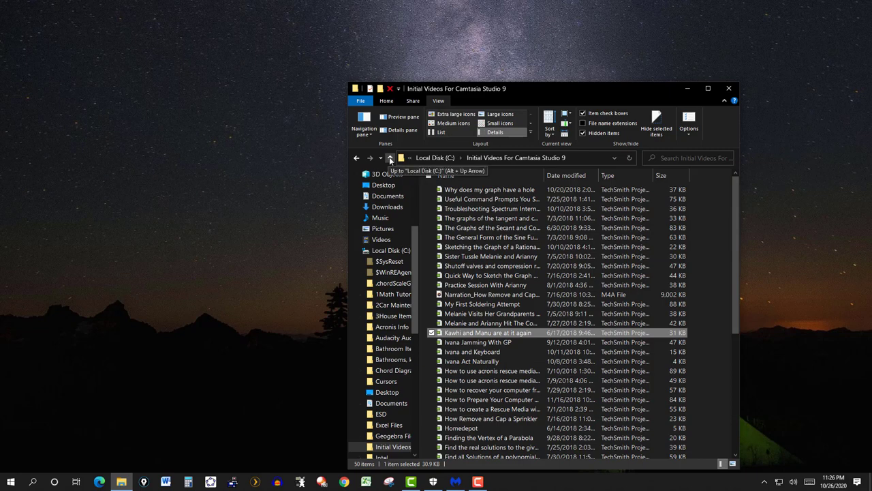
{"action": "left_click", "coordinate": [389, 158]}
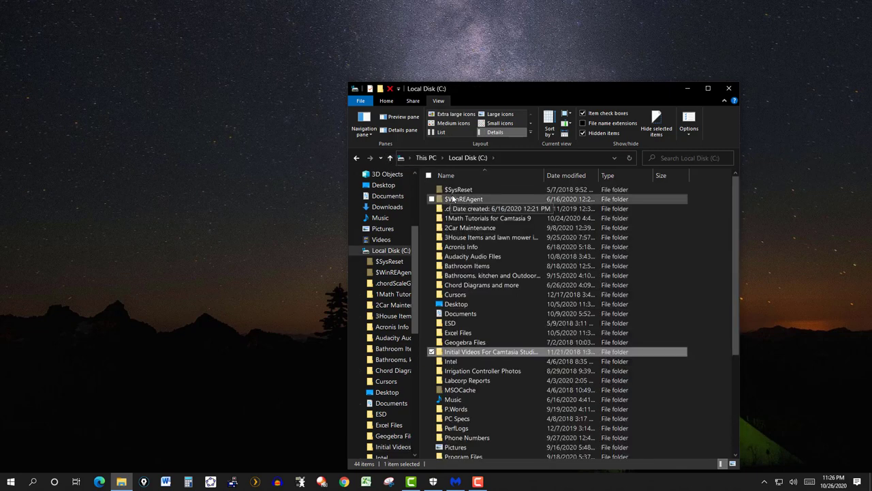
{"action": "scroll", "coordinate": [453, 198], "scroll_direction": "down", "scroll_amount": 1}
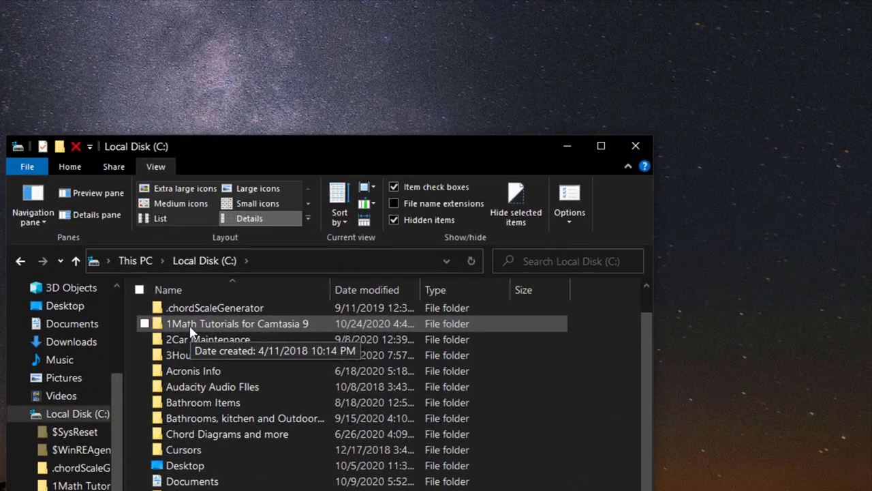
- Open the 1Math Tutorials for Camtasia 9 folder and sort its contents by name in descending order
{"action": "left_click", "coordinate": [460, 197]}
{"action": "double_click", "coordinate": [190, 327]}
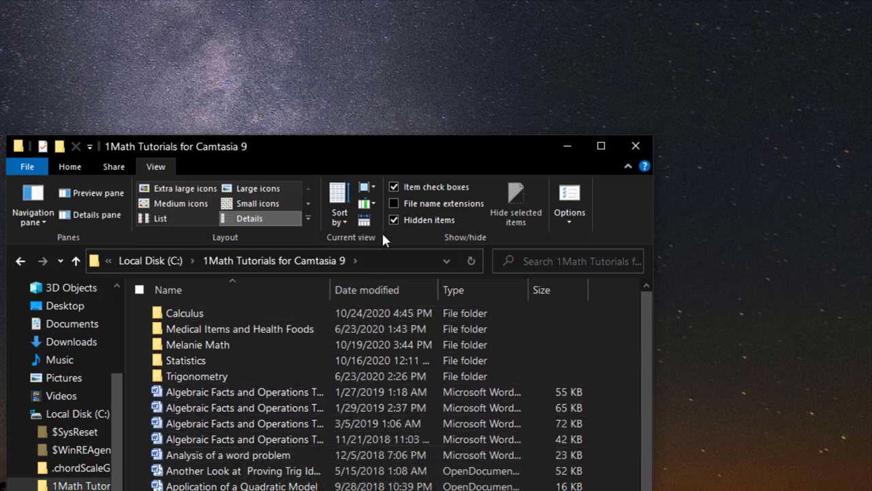
{"action": "left_click", "coordinate": [343, 219]}
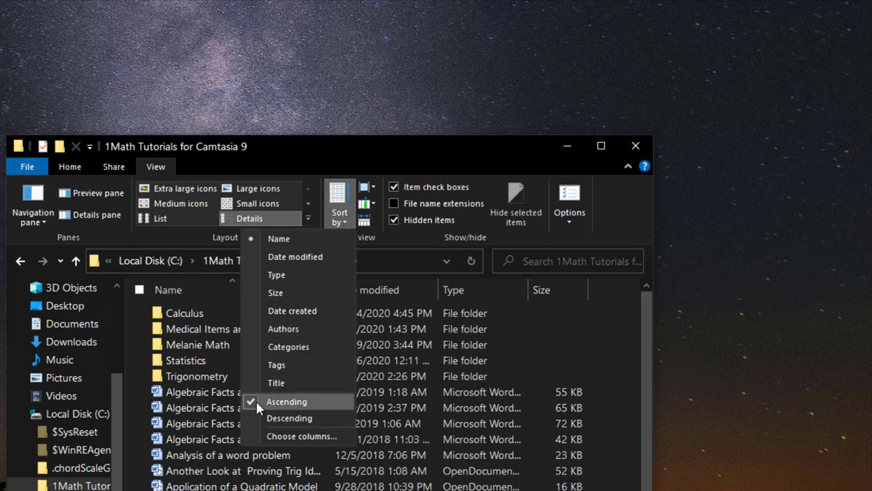
{"action": "left_click", "coordinate": [282, 421]}
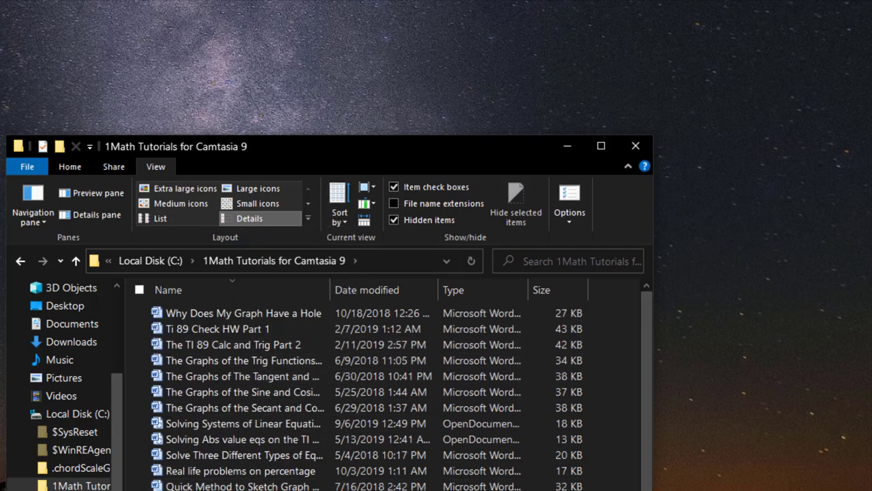
- Switch the 1Math Tutorials for Camtasia 9 folder back to ascending order and check the sorted list
{"action": "left_click", "coordinate": [342, 222]}
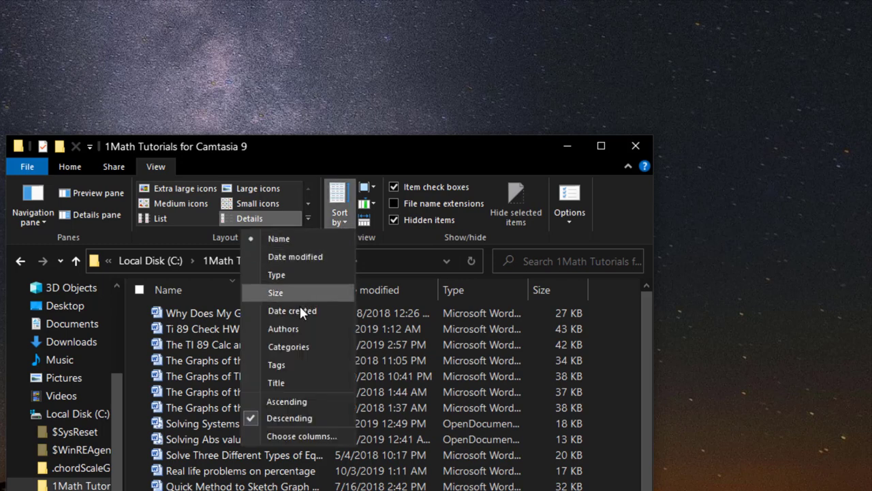
{"action": "left_click", "coordinate": [285, 402]}
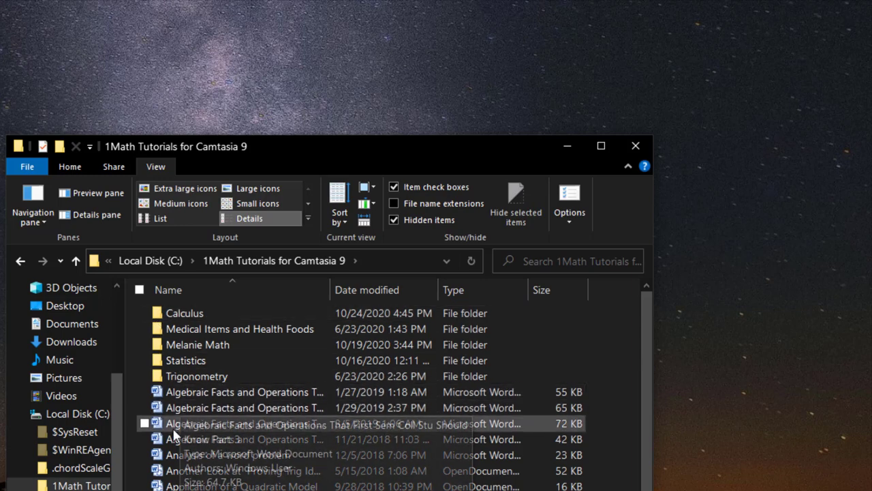
{"action": "scroll", "coordinate": [395, 388], "scroll_direction": "down", "scroll_amount": 1}
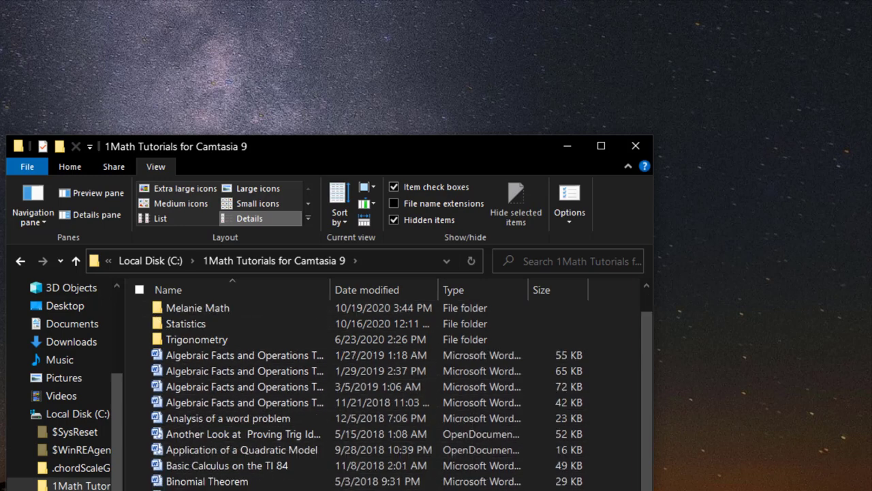